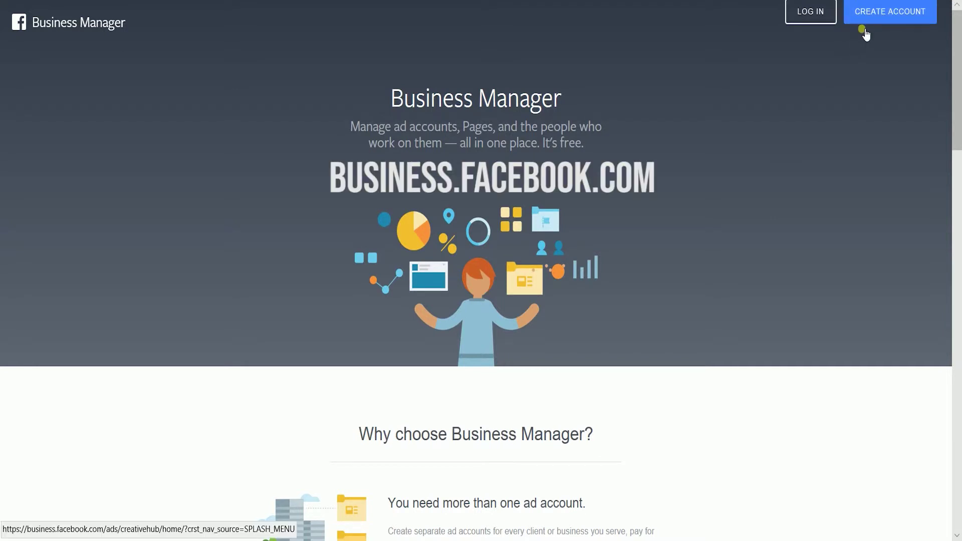
Log in to Facebook with the other account's e-mail and password, declining to save the password
left_click(861, 15)
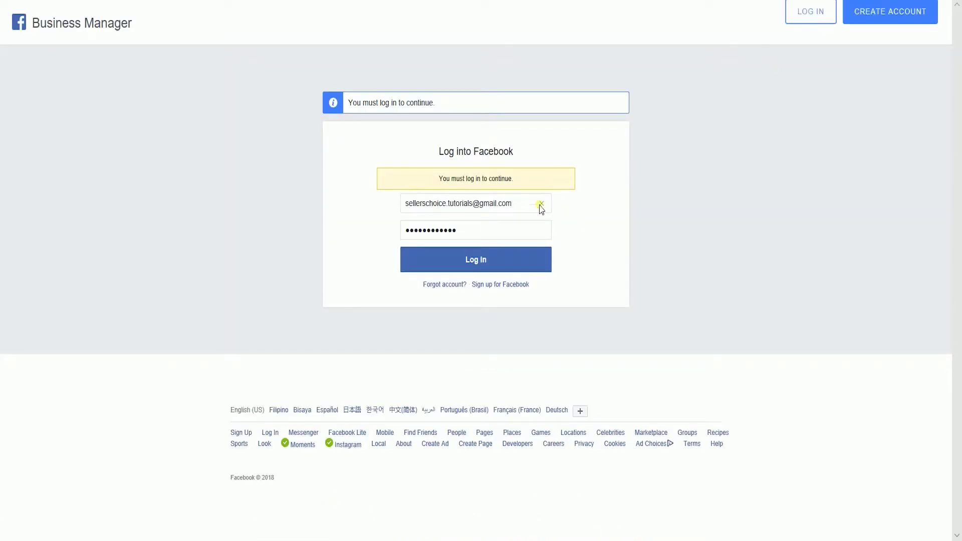
left_click(542, 204)
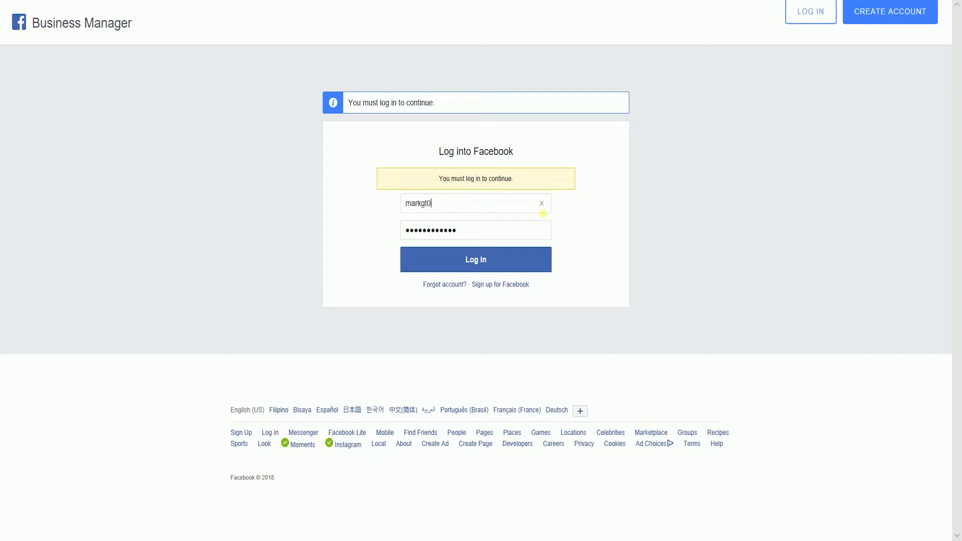
key("Tab")
type("******")
left_click(514, 261)
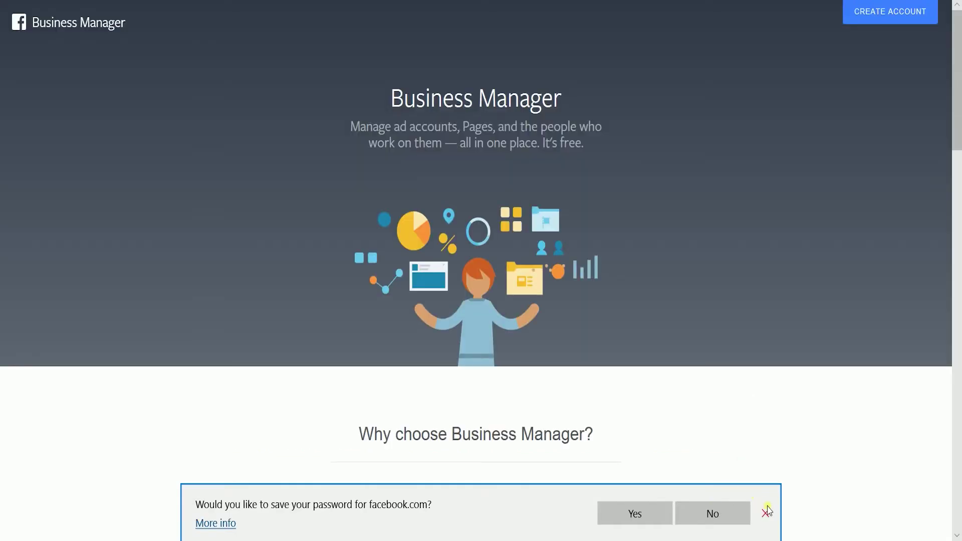
left_click(766, 512)
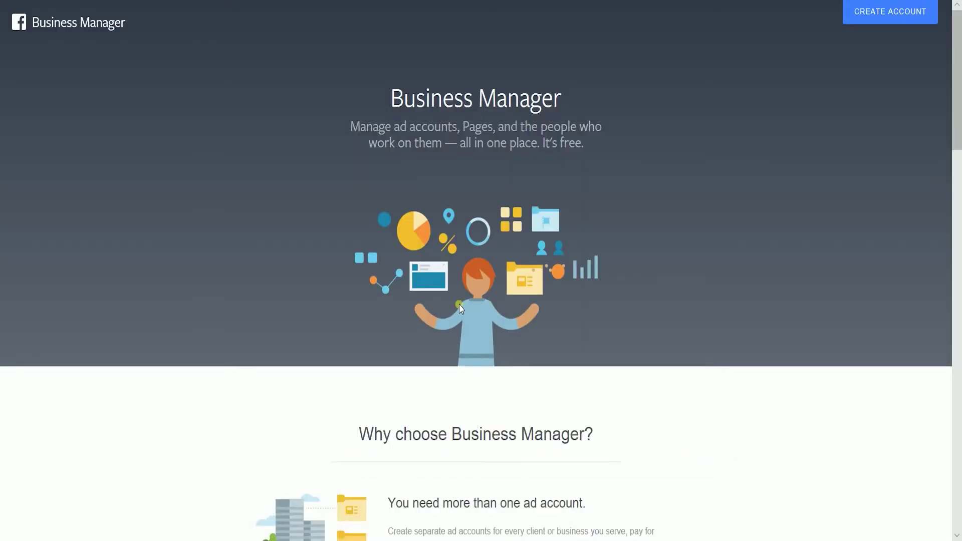
Create a new Business Manager account with the business name 'Testing FBM'
left_click(867, 22)
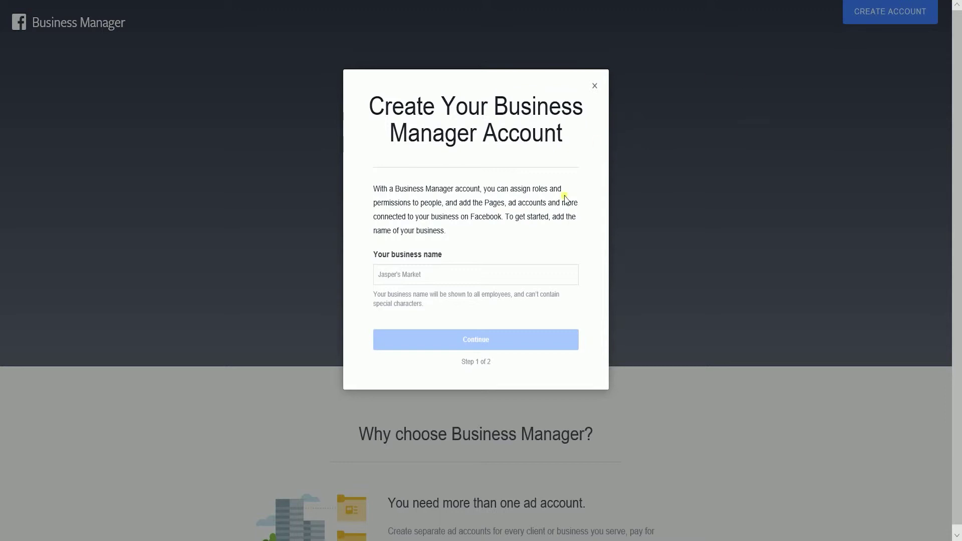
left_click(516, 278)
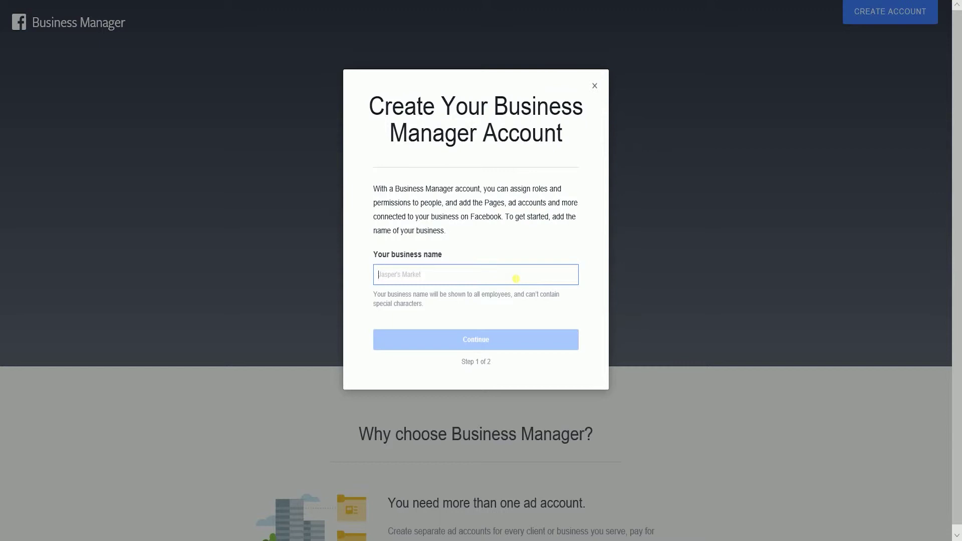
type("Testing")
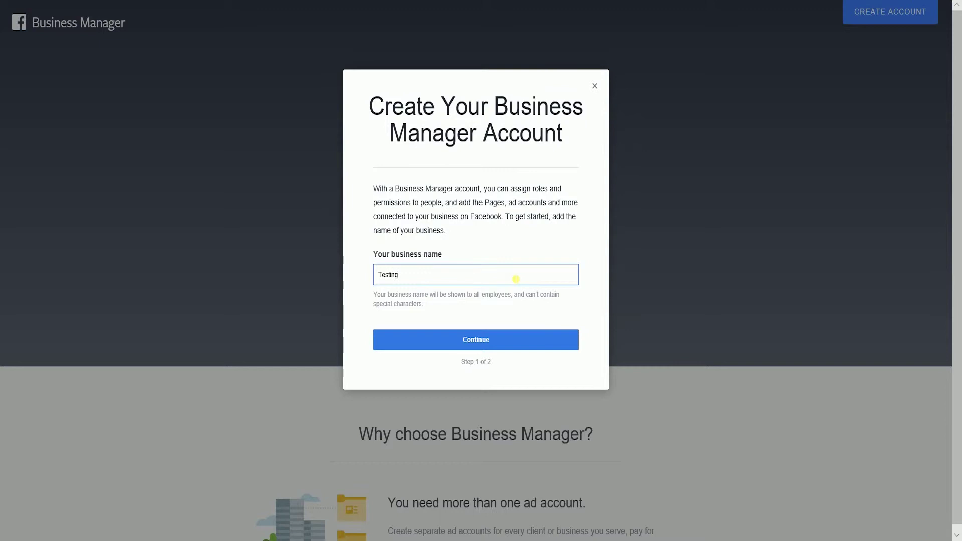
type(" FBM")
left_click(500, 339)
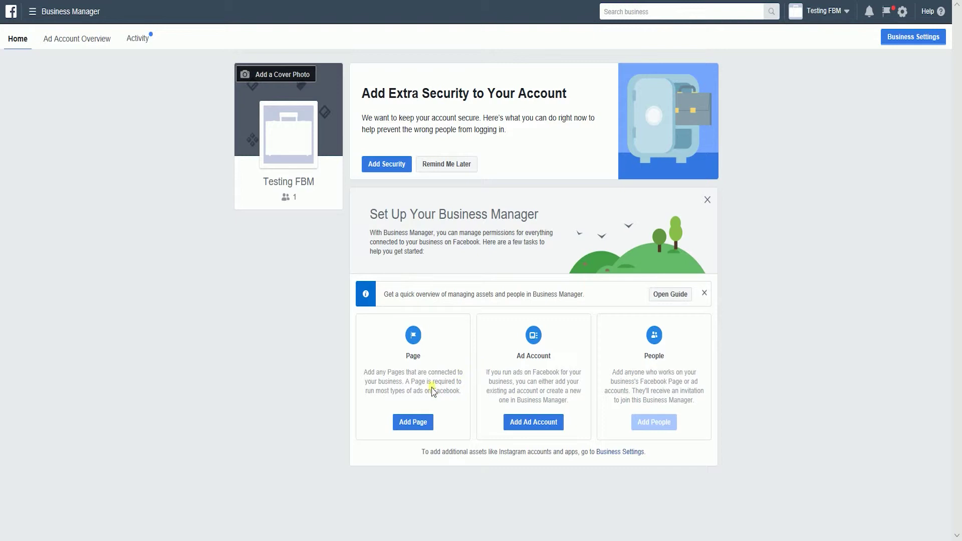
Add the already-owned MVisuals Page to the Testing FBM business and close the confirmation
left_click(416, 423)
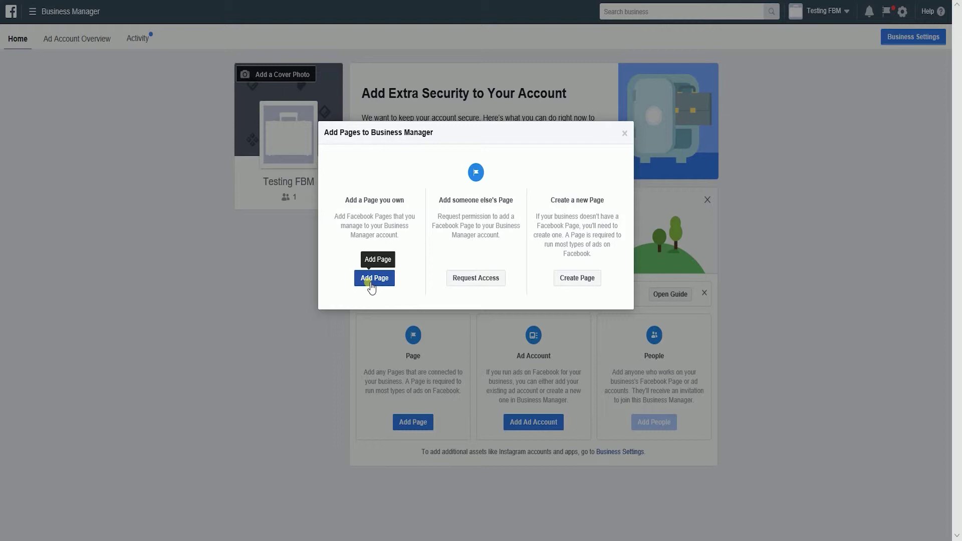
left_click(371, 284)
left_click(436, 271)
type("MVisuals")
left_click(432, 288)
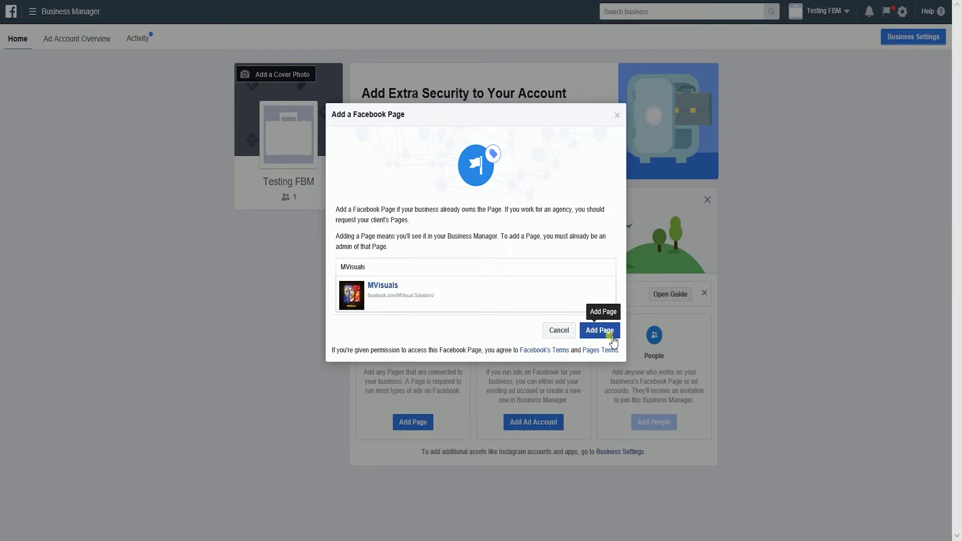
left_click(612, 340)
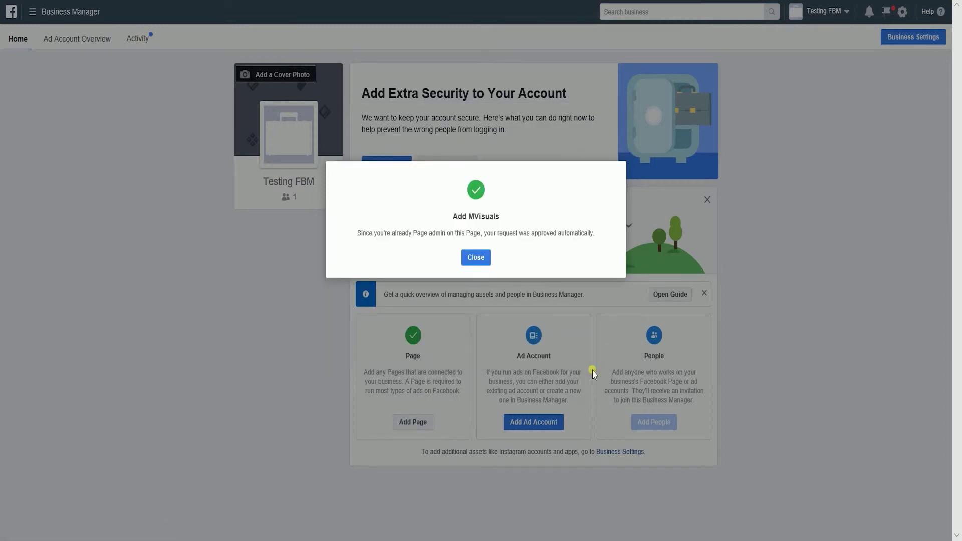
left_click(482, 260)
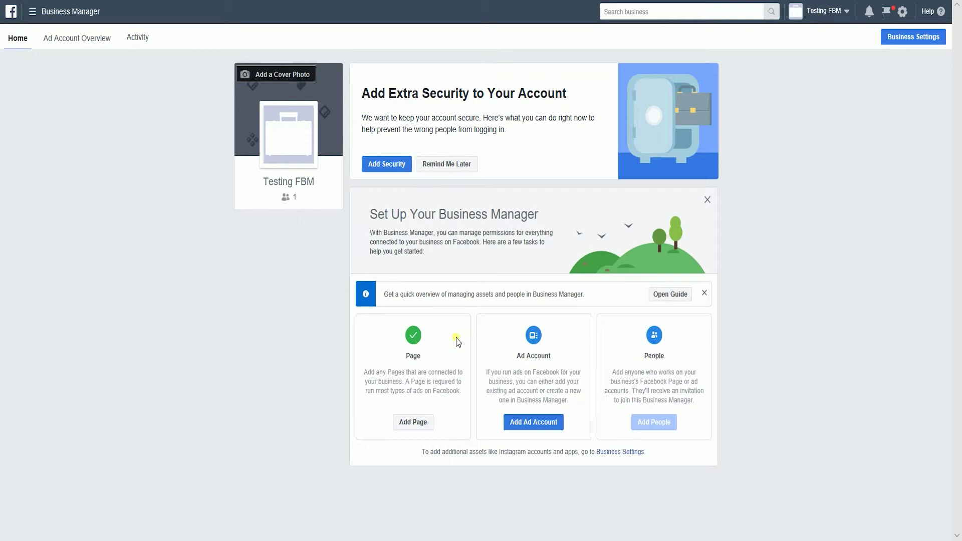
Create a brand-new ad account named 'Testing FBM' in US Dollars on Asia/Manila time
left_click(531, 422)
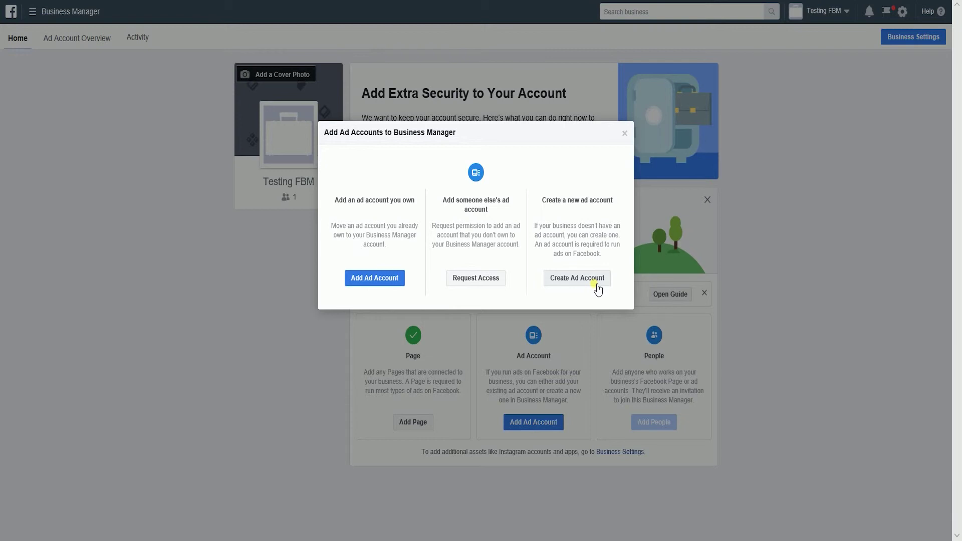
left_click(596, 284)
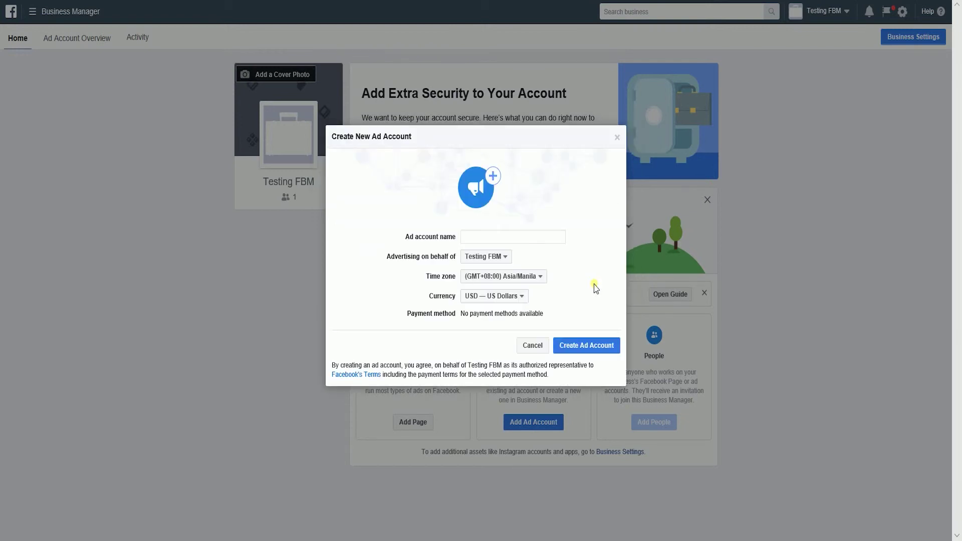
left_click(535, 242)
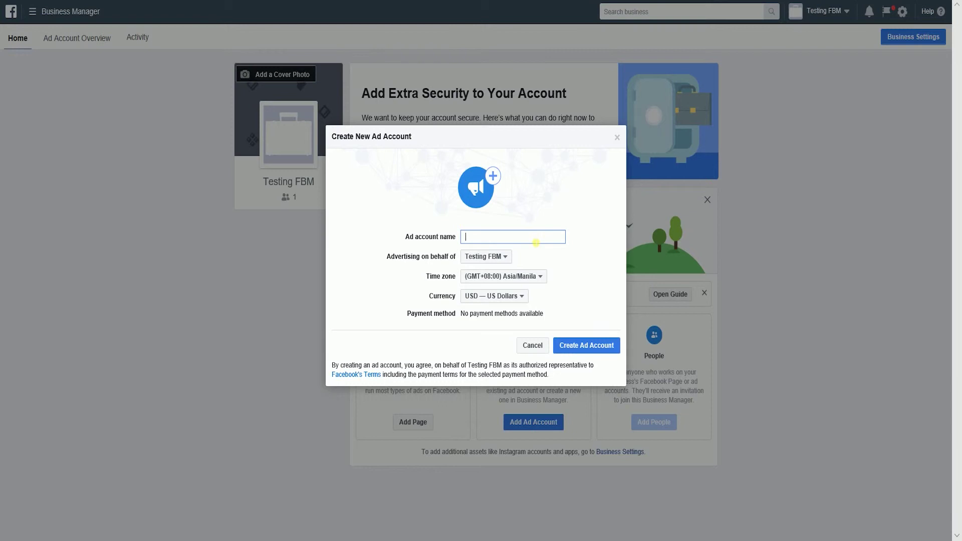
type("Testing FBM")
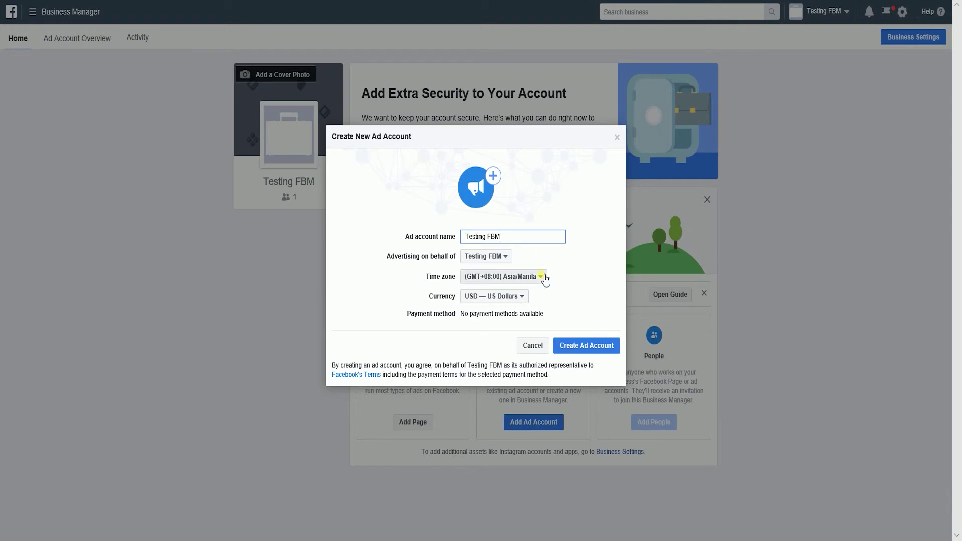
left_click(583, 347)
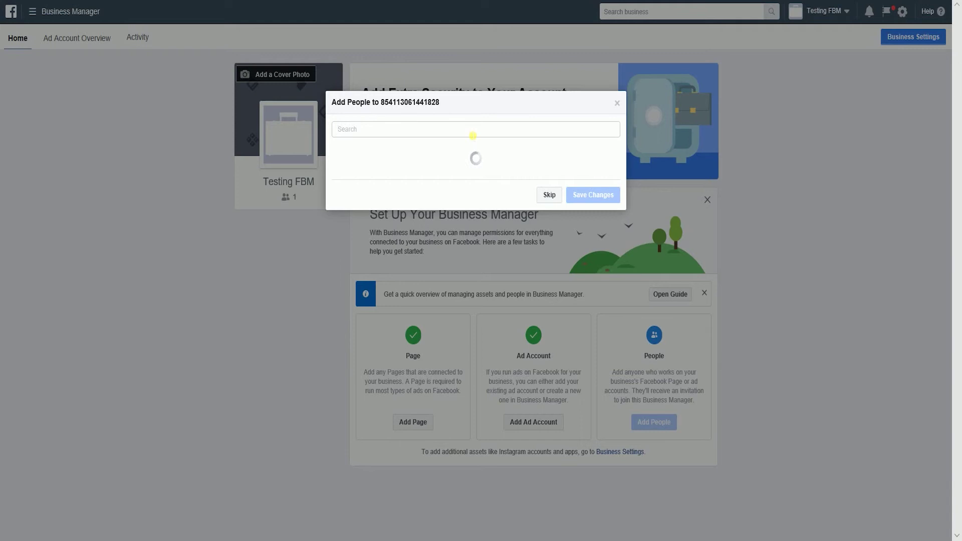
Clear the typed 'mcco' from the Add People search field
type("mcco")
double_click(470, 132)
key("BackSpace")
Skip adding people, close the Nice work! confirmation, and go to the How To page
left_click(547, 195)
left_click(474, 213)
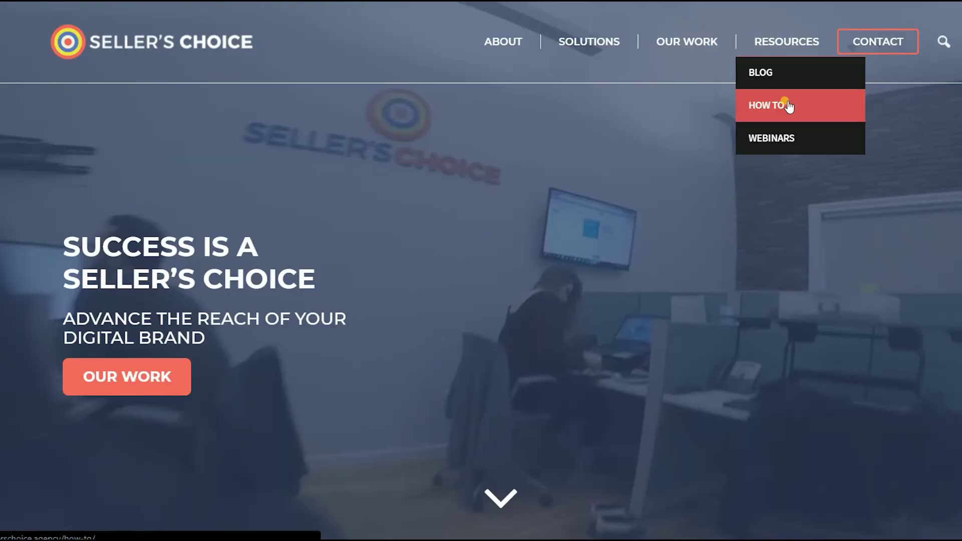
left_click(787, 102)
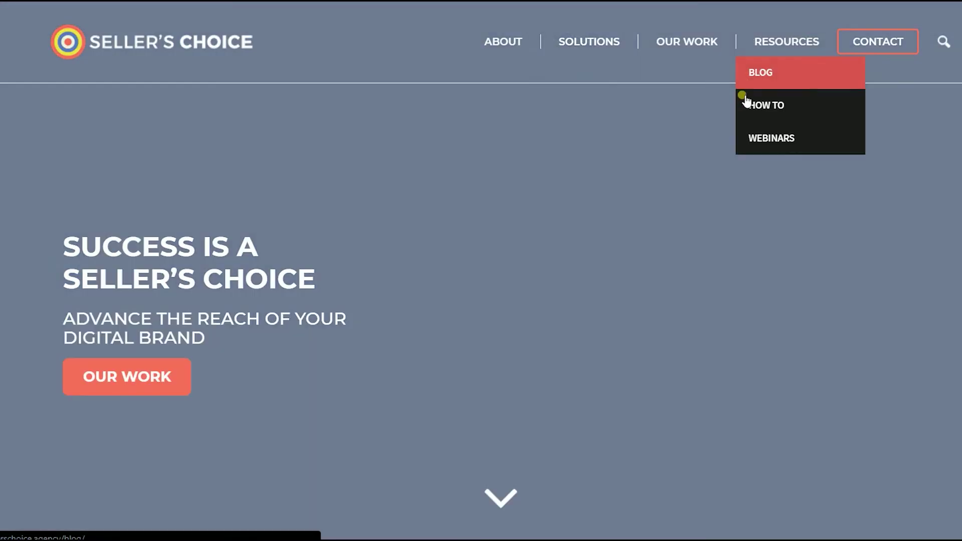
Browse the How To page, then open the Webinars page from Resources
scroll(740, 175, "down", 8)
scroll(794, 113, "up", 8)
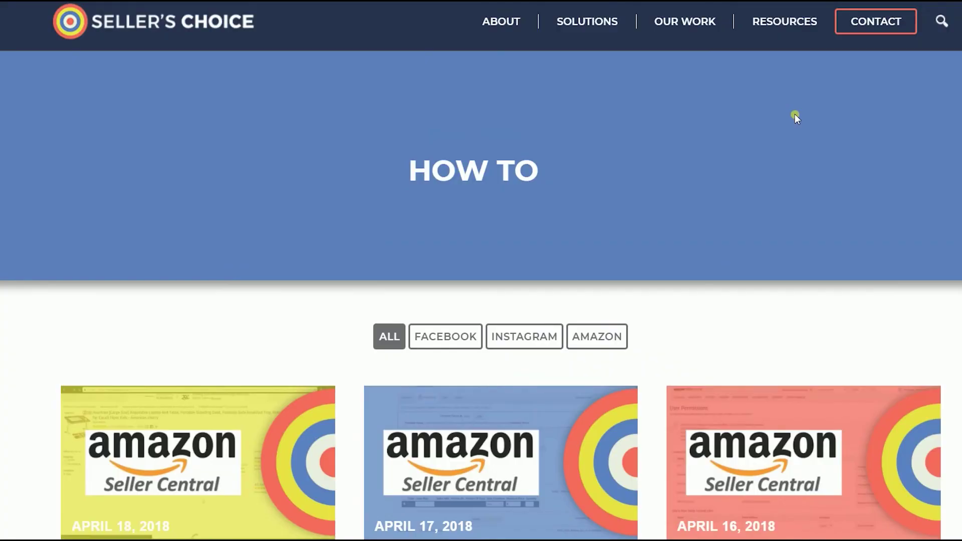
mouse_move(815, 40)
left_click(780, 138)
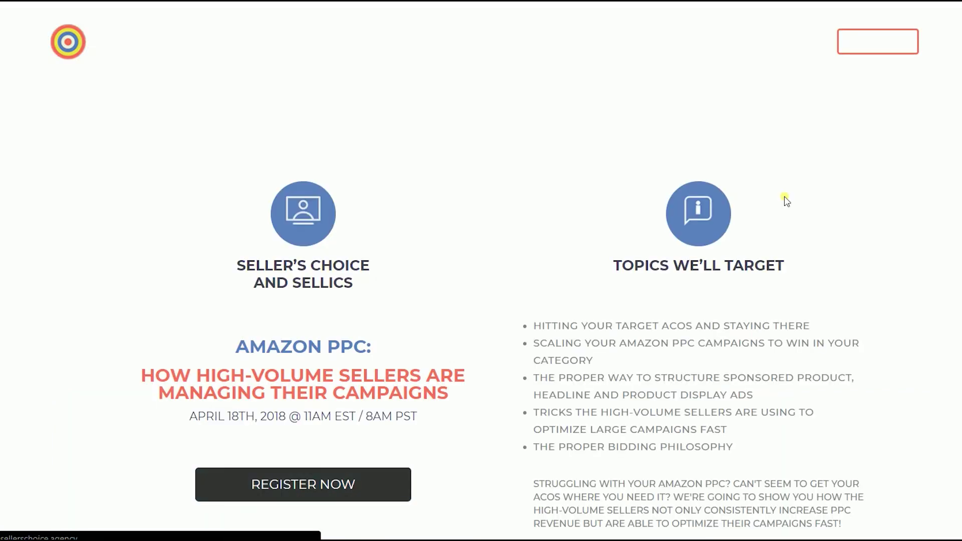
Look over Webinars, return to How To, and finish on the Blog post listing
scroll(786, 201, "down", 7)
scroll(819, 110, "up", 7)
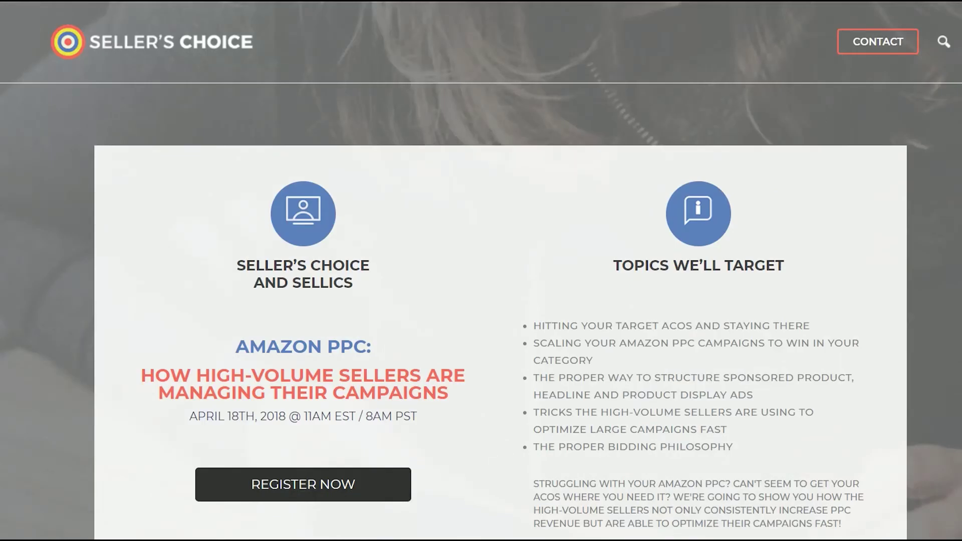
key("alt+Left")
mouse_move(777, 50)
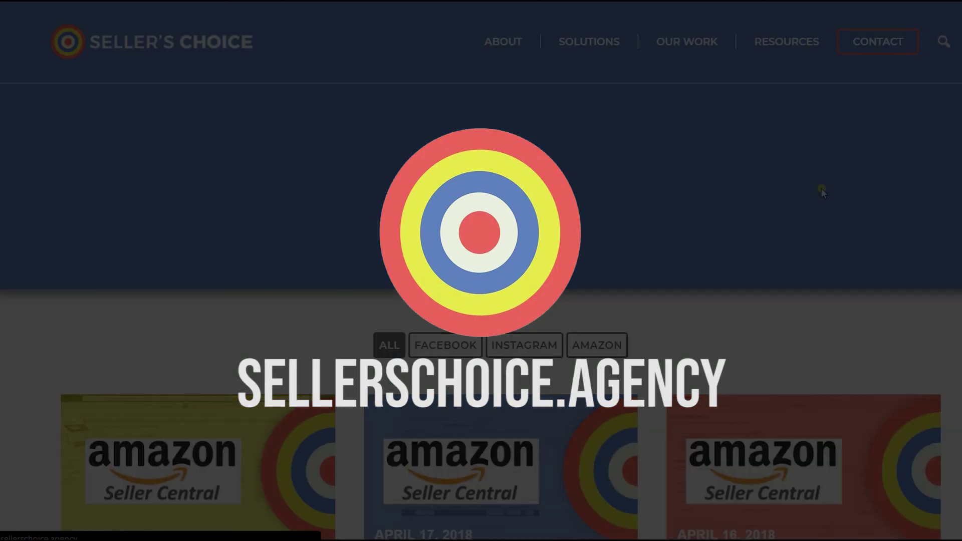
scroll(822, 190, "down", 10)
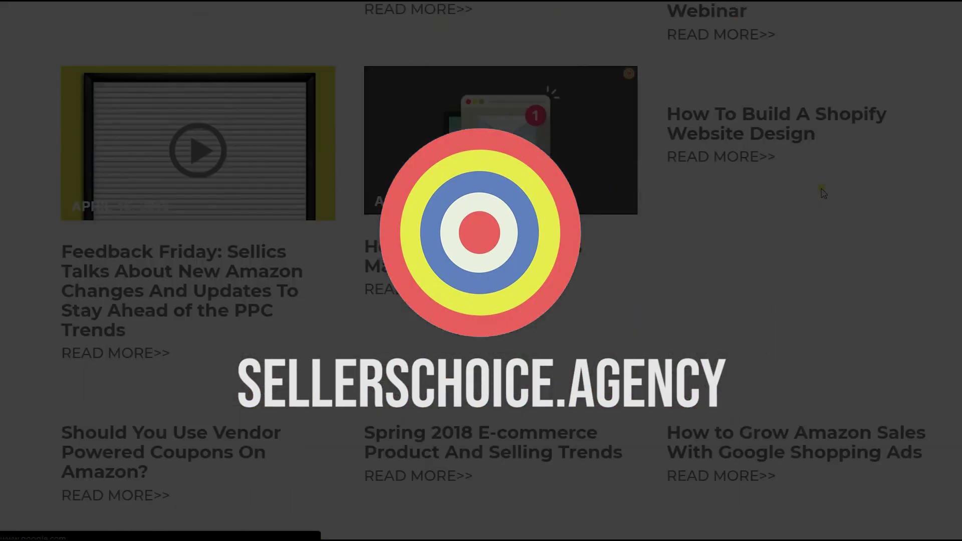
scroll(822, 193, "up", 13)
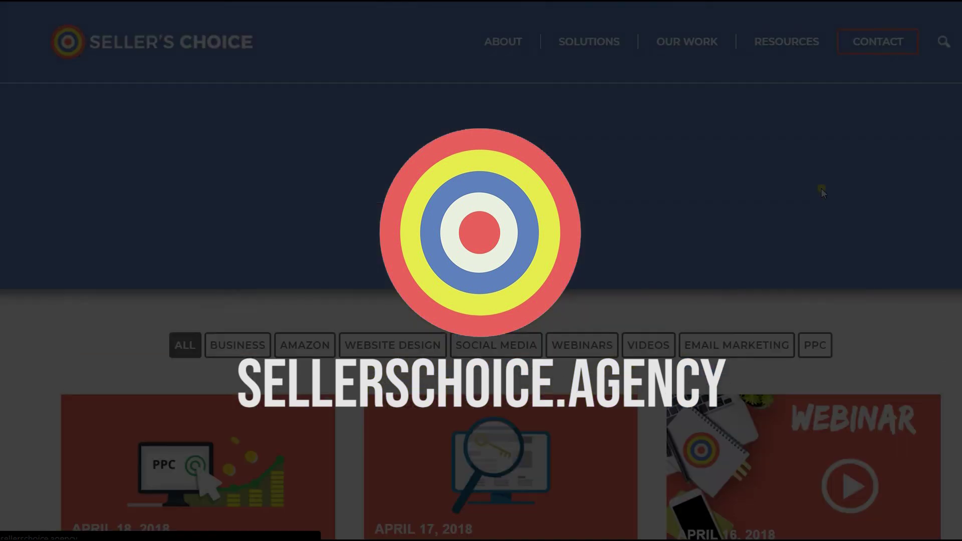